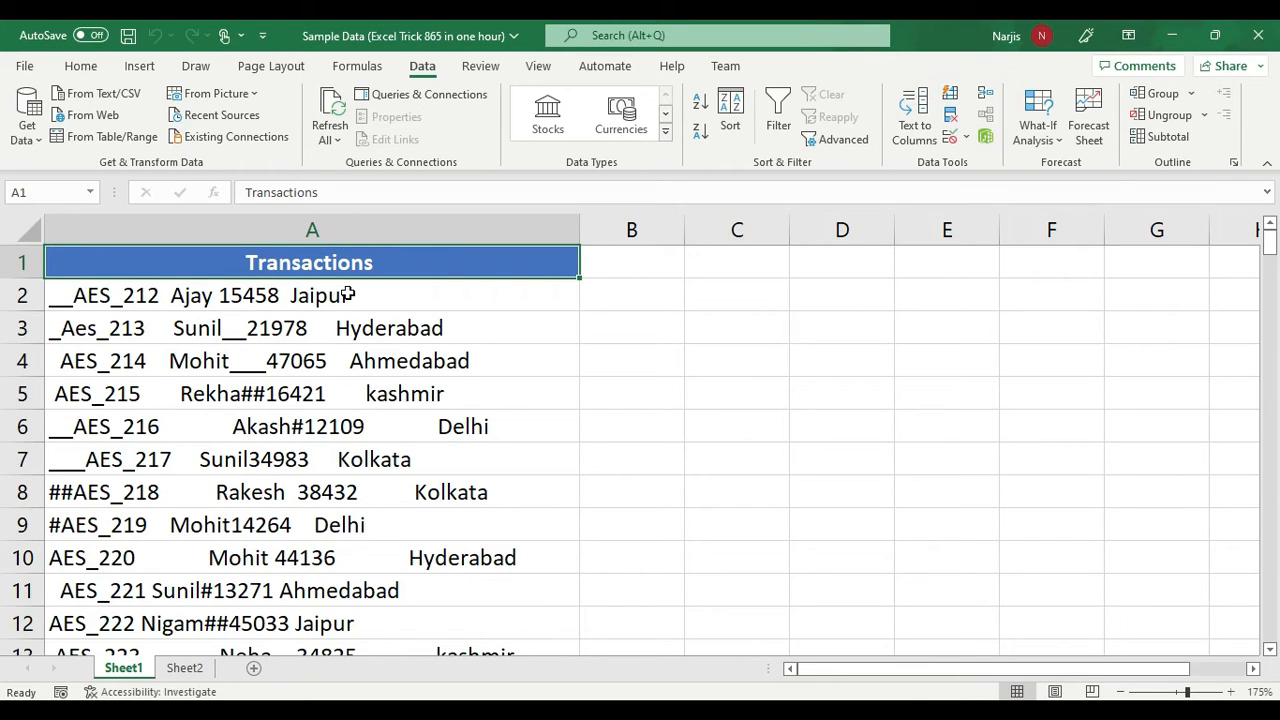
# Step: Enter AES_212 in B2 as the clean code extracted from the first transaction in column A
pyautogui.scroll(-4, 345, 295)
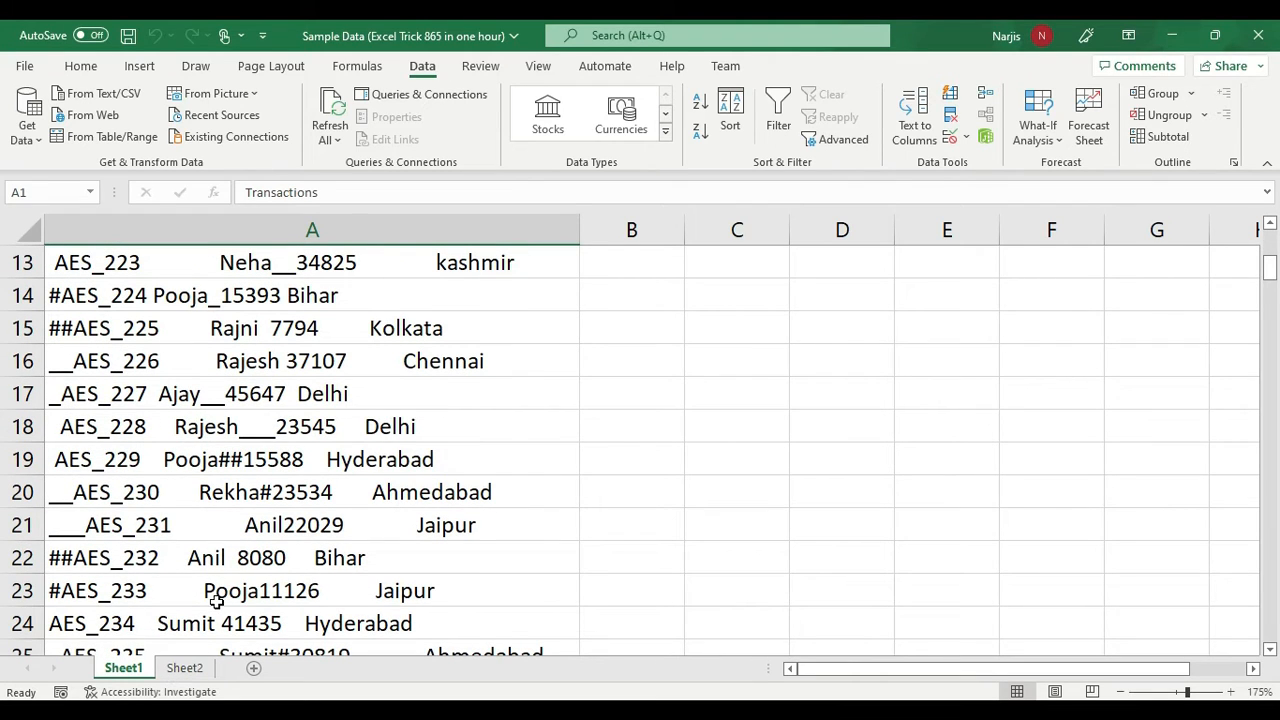
pyautogui.scroll(4, 216, 601)
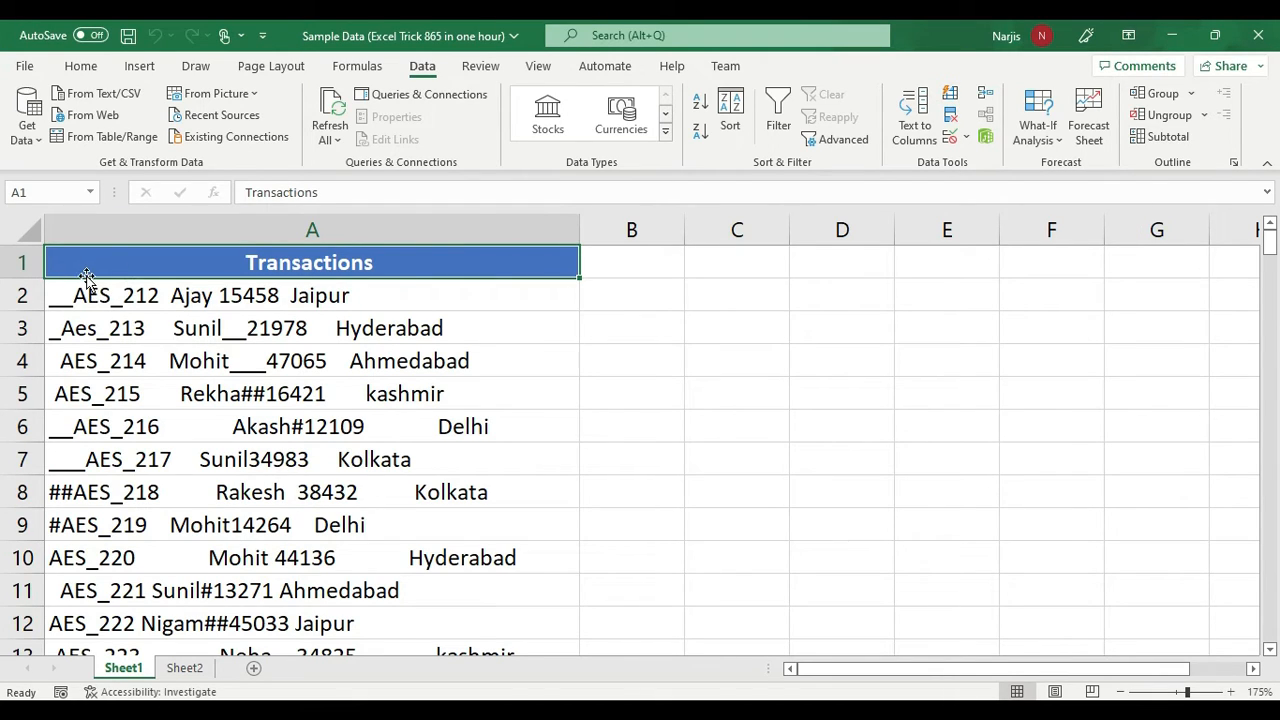
pyautogui.click(627, 293)
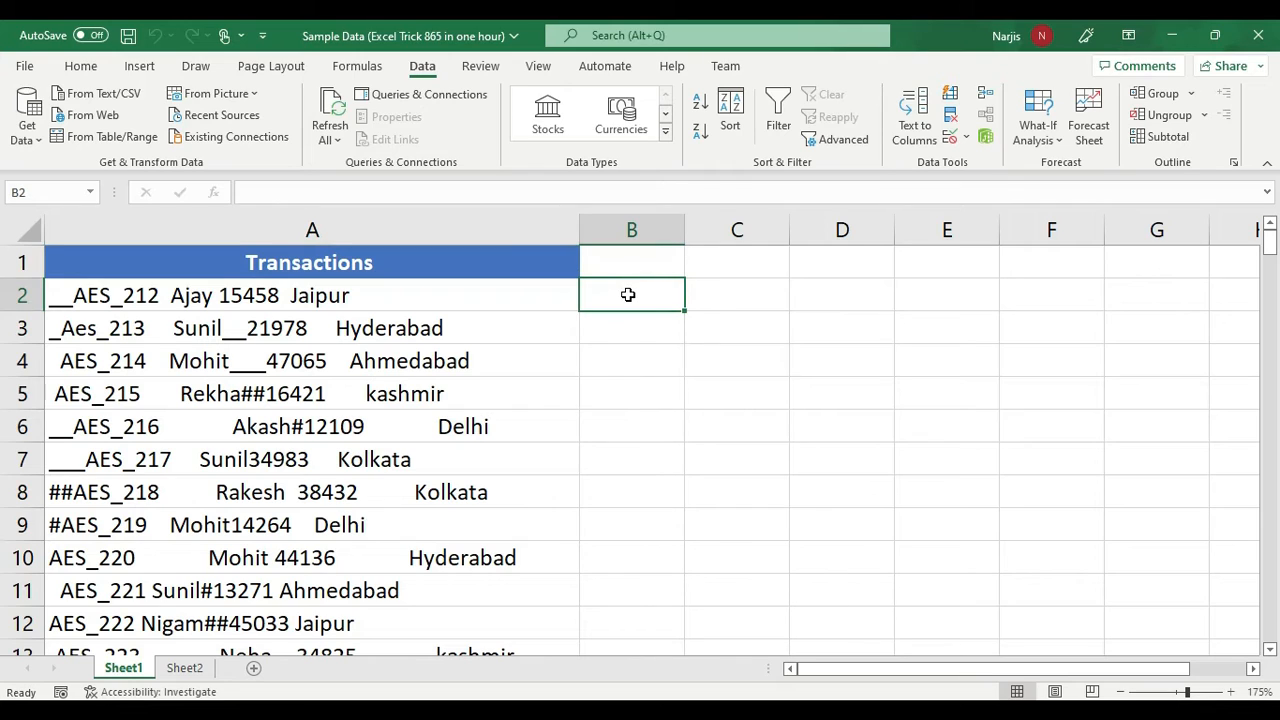
pyautogui.write('AE')
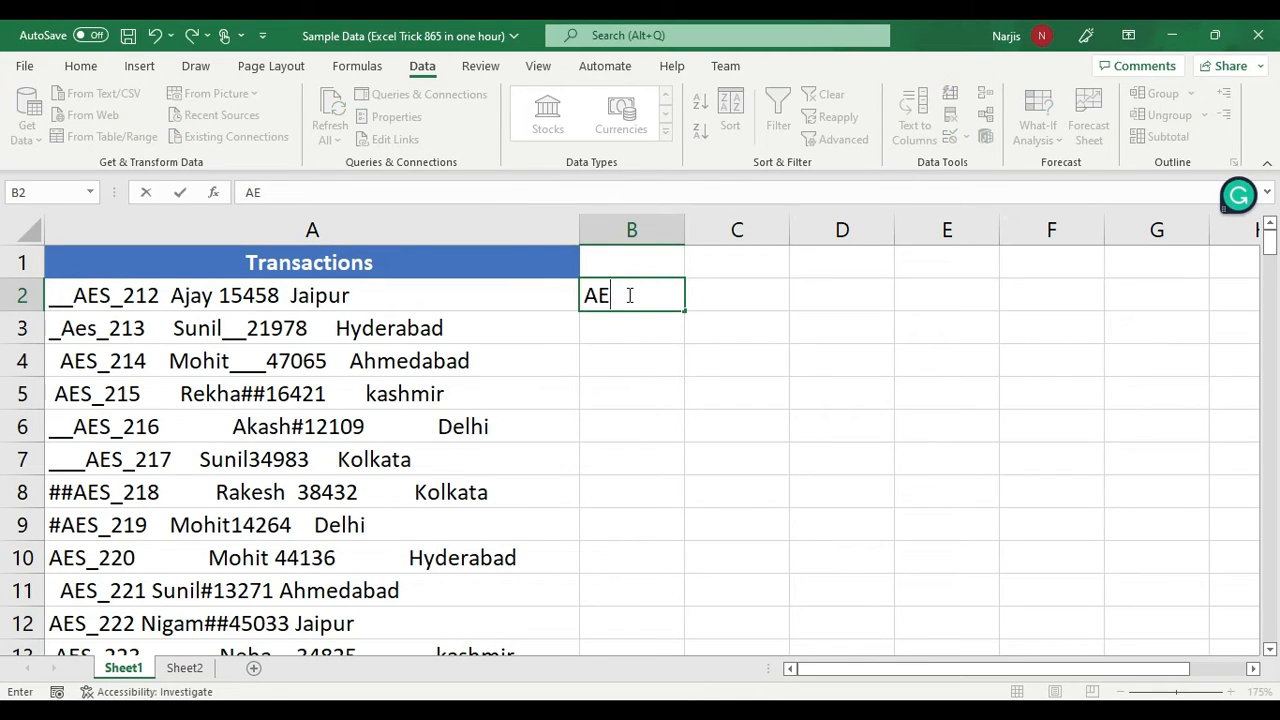
pyautogui.write('S_212')
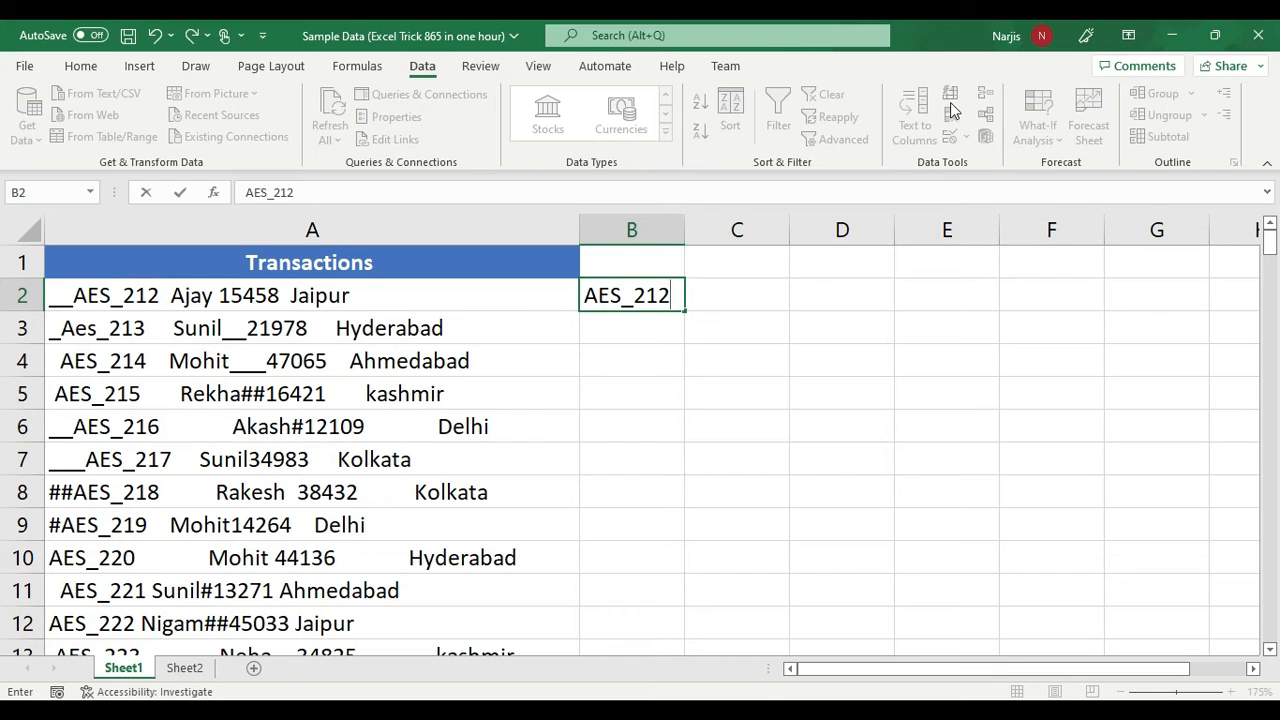
pyautogui.click(623, 336)
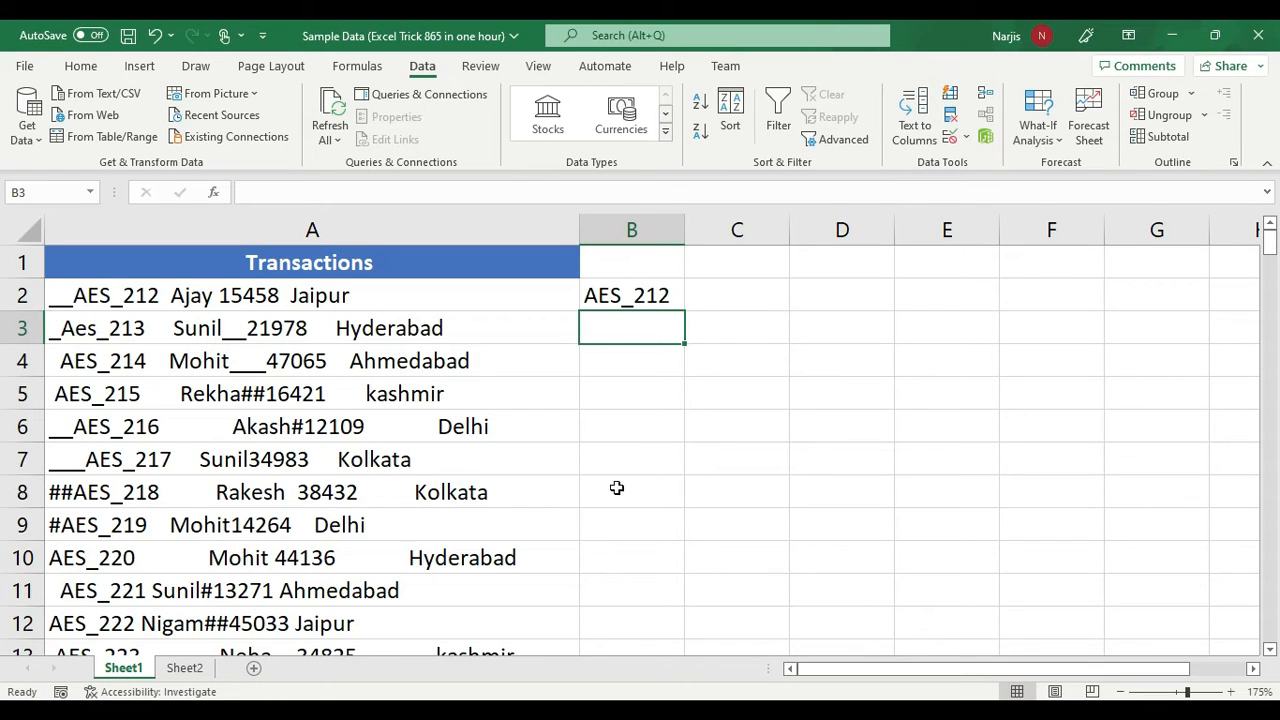
# Step: Try to Flash Fill column B from the single example in B2, review the fill, and undo it
pyautogui.click(949, 100)
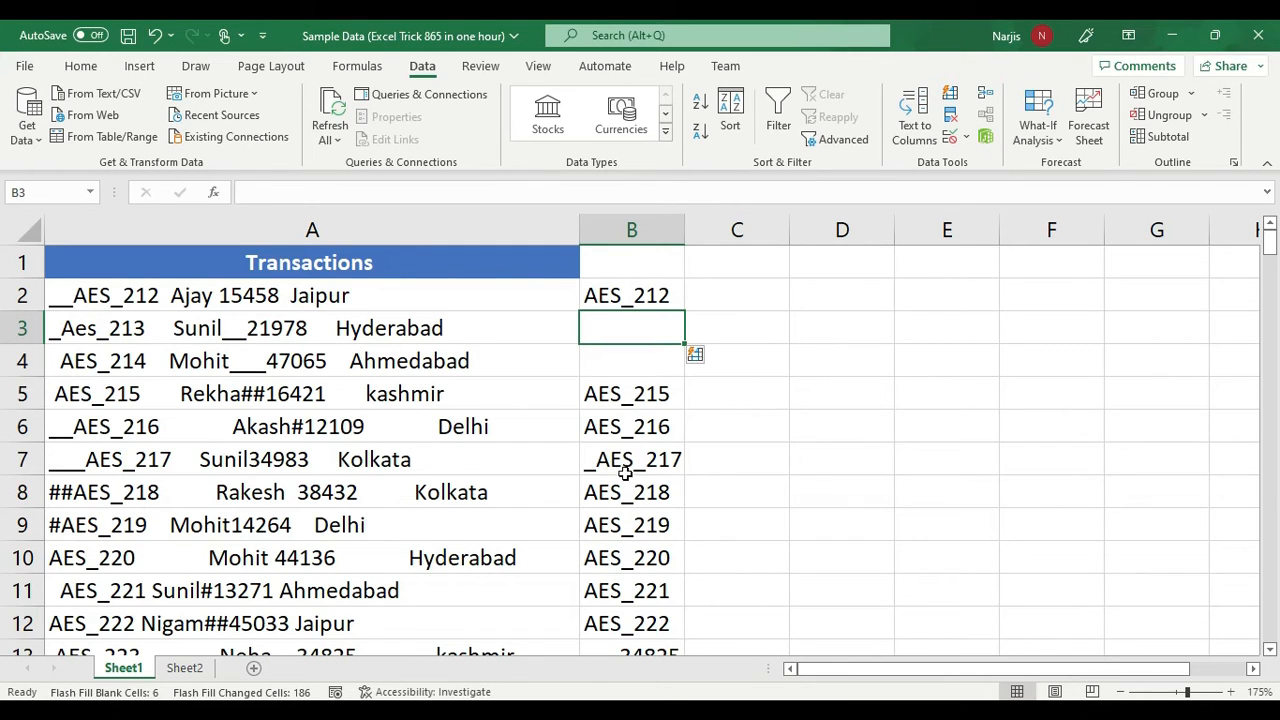
pyautogui.scroll(-1, 624, 497)
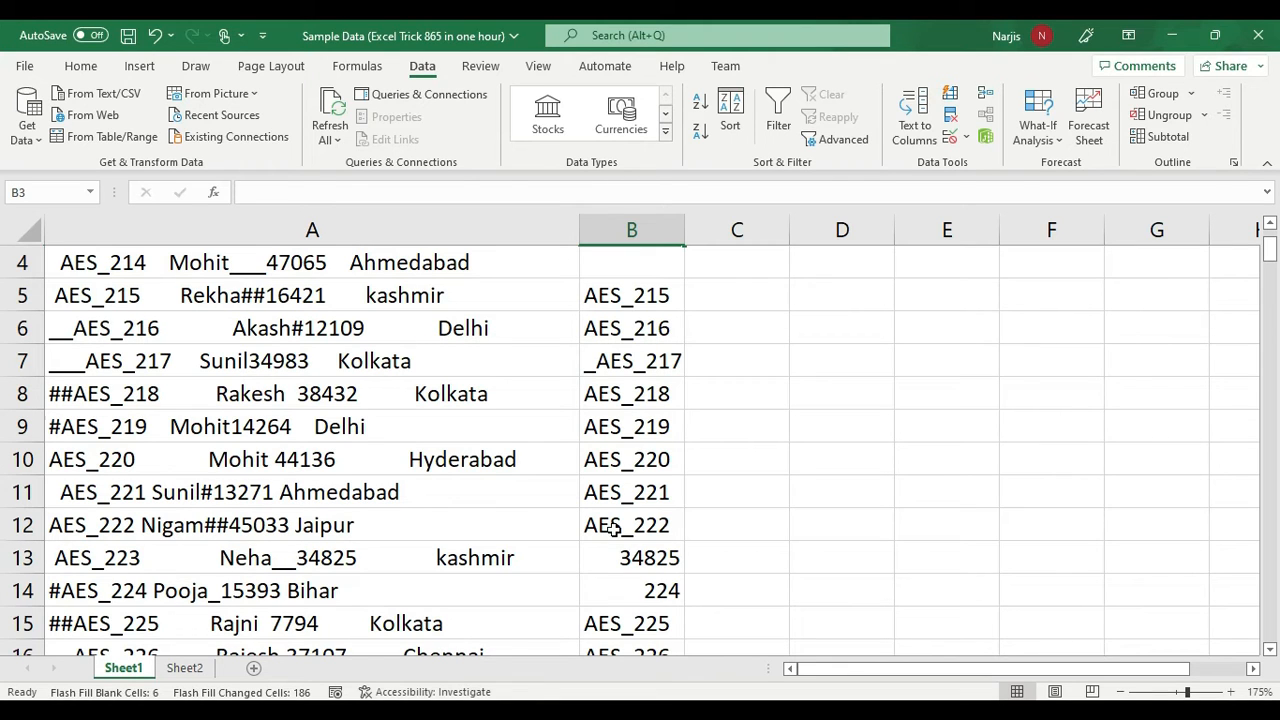
pyautogui.scroll(1, 679, 390)
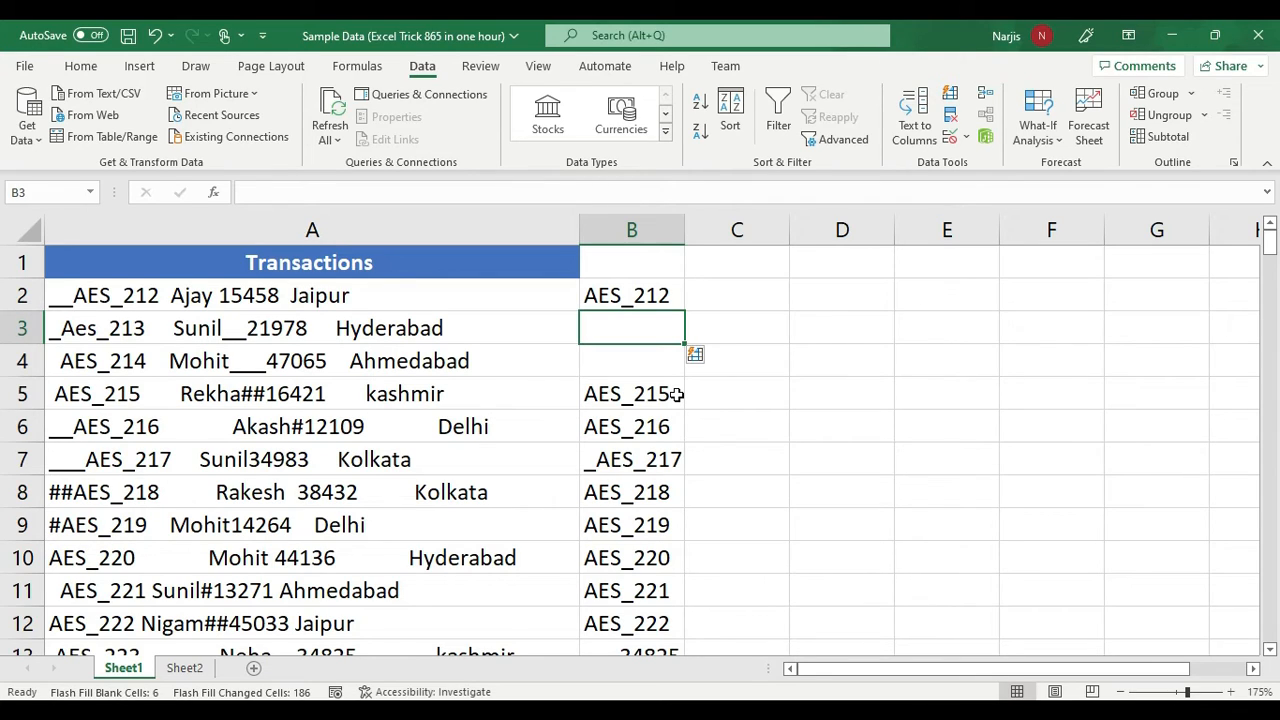
pyautogui.hotkey('ctrl', 'z')
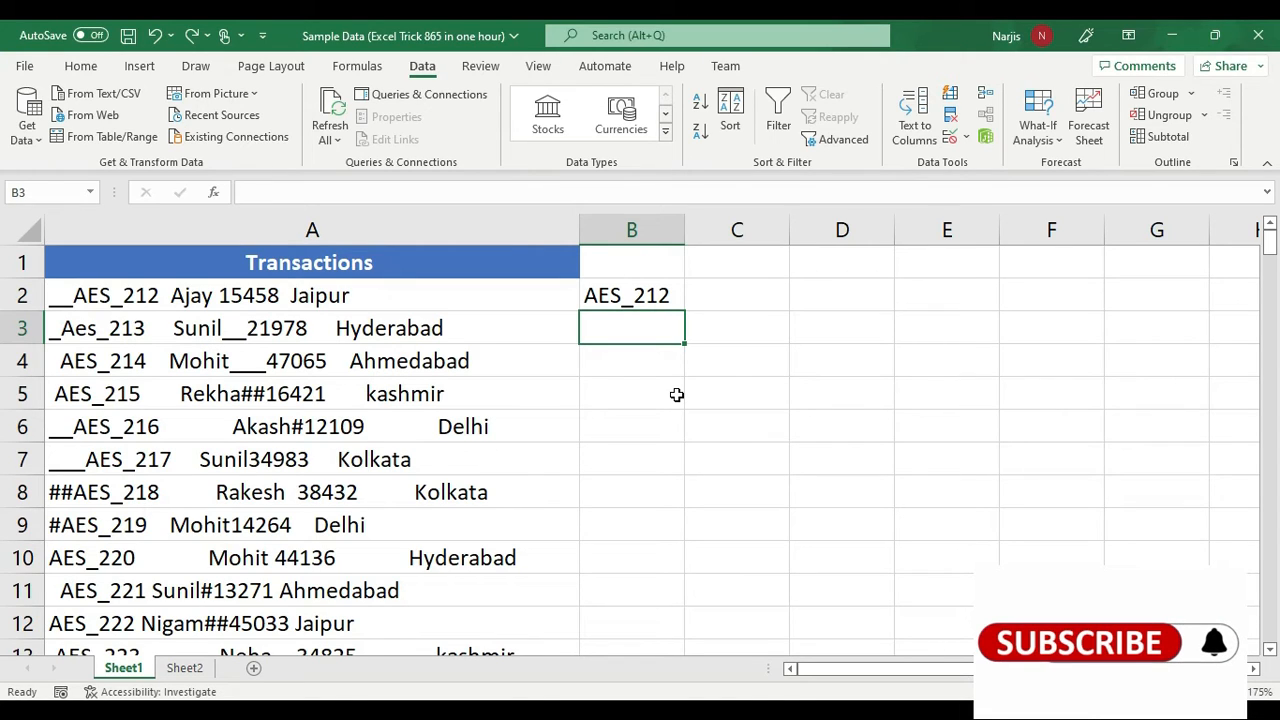
# Step: Enter Aes_213 in B3 and AES_214 in B4 as further code examples for the pattern
pyautogui.write('Aes')
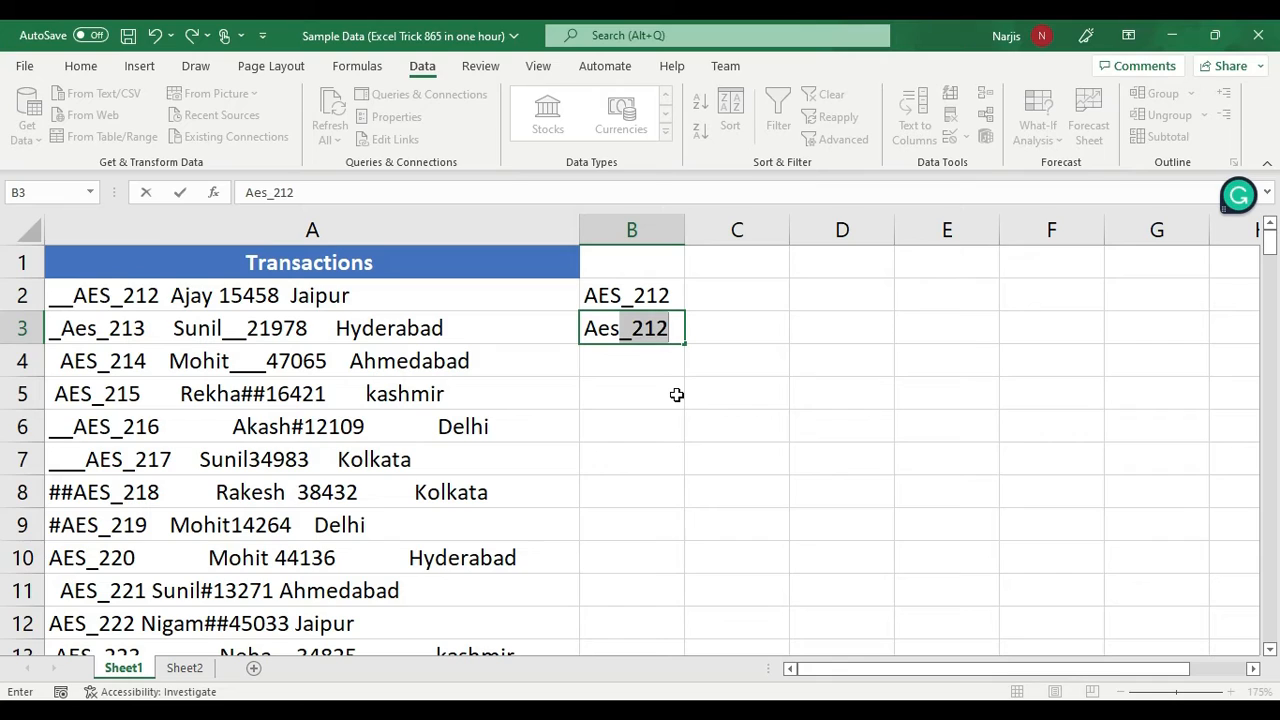
pyautogui.write('_21')
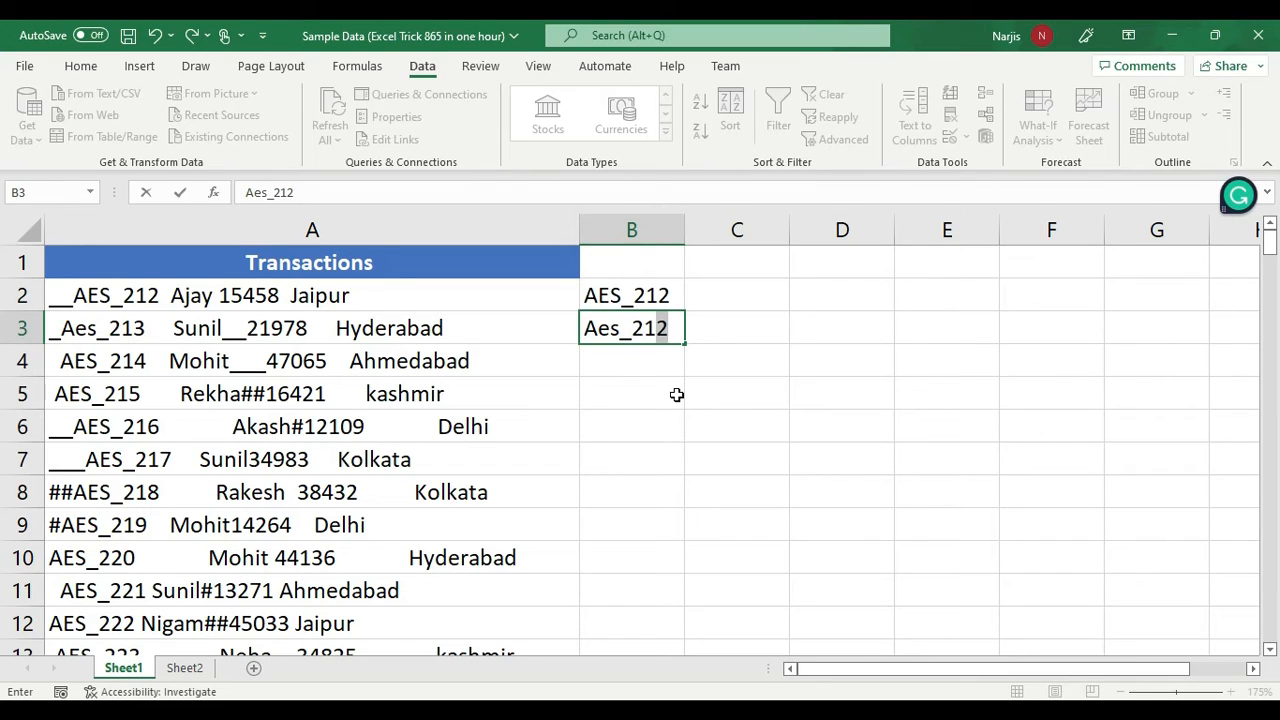
pyautogui.write('3')
pyautogui.press('Return')
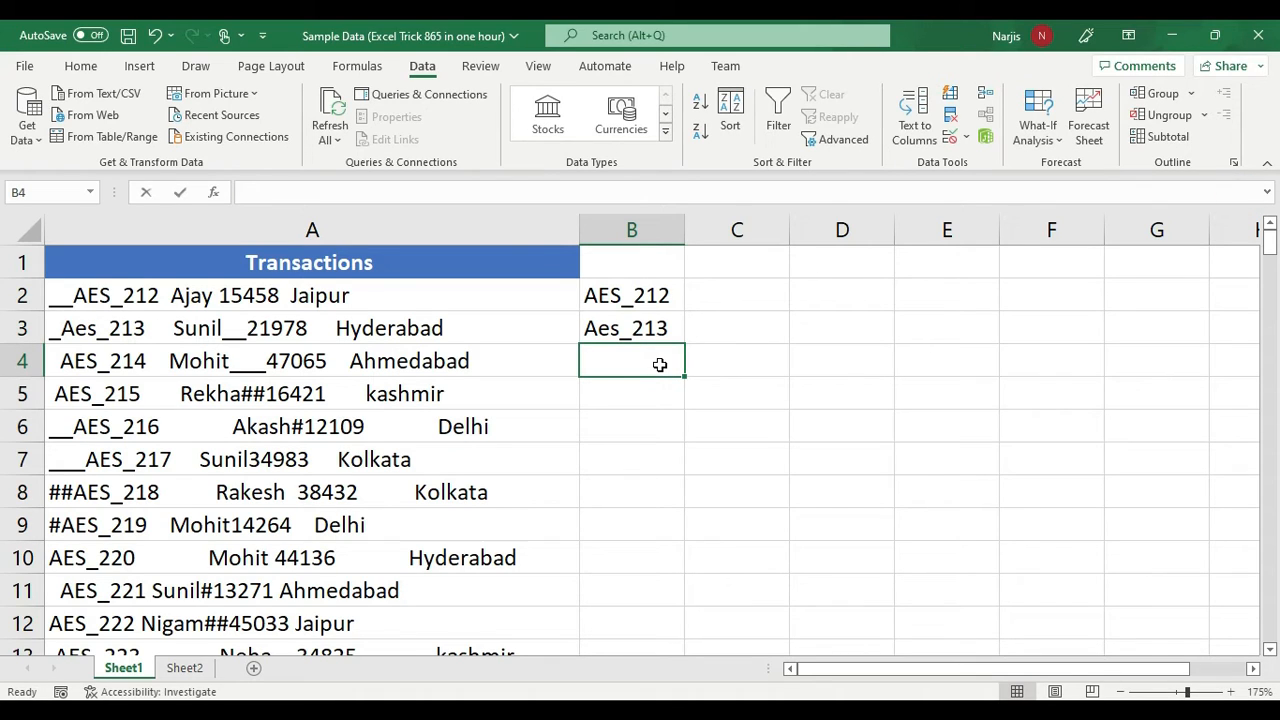
pyautogui.write('AES_214')
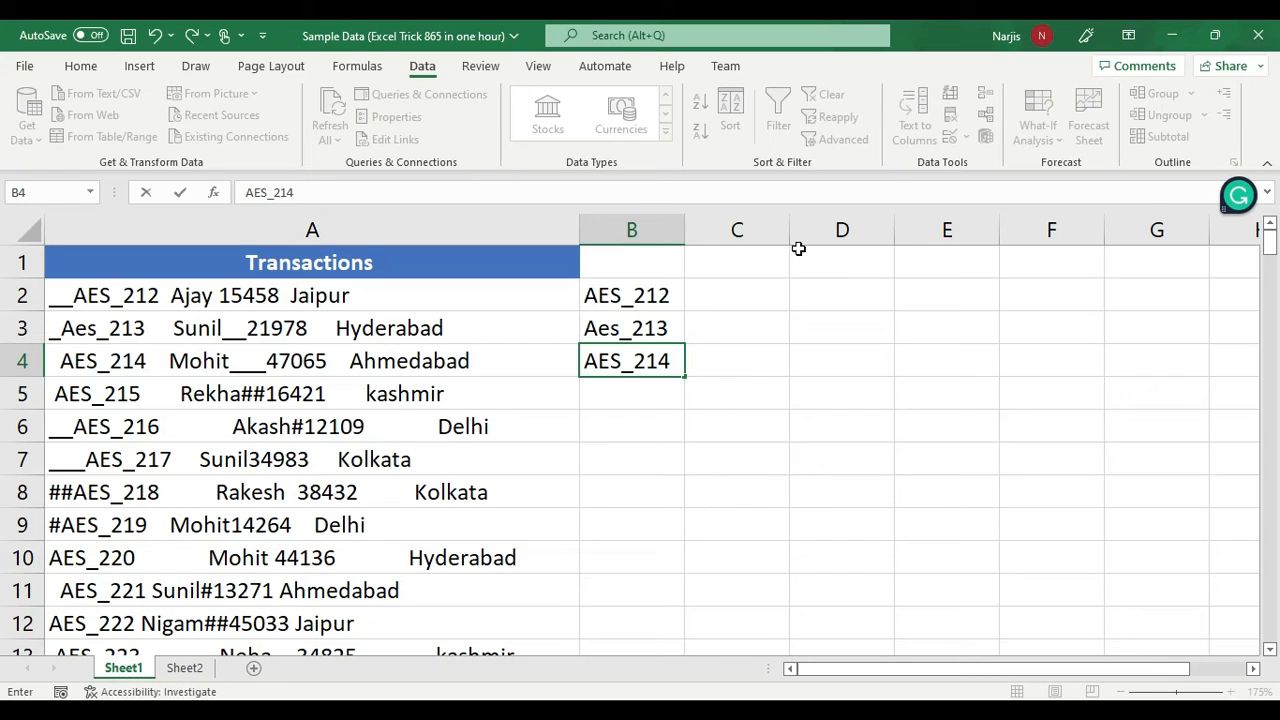
pyautogui.click(634, 395)
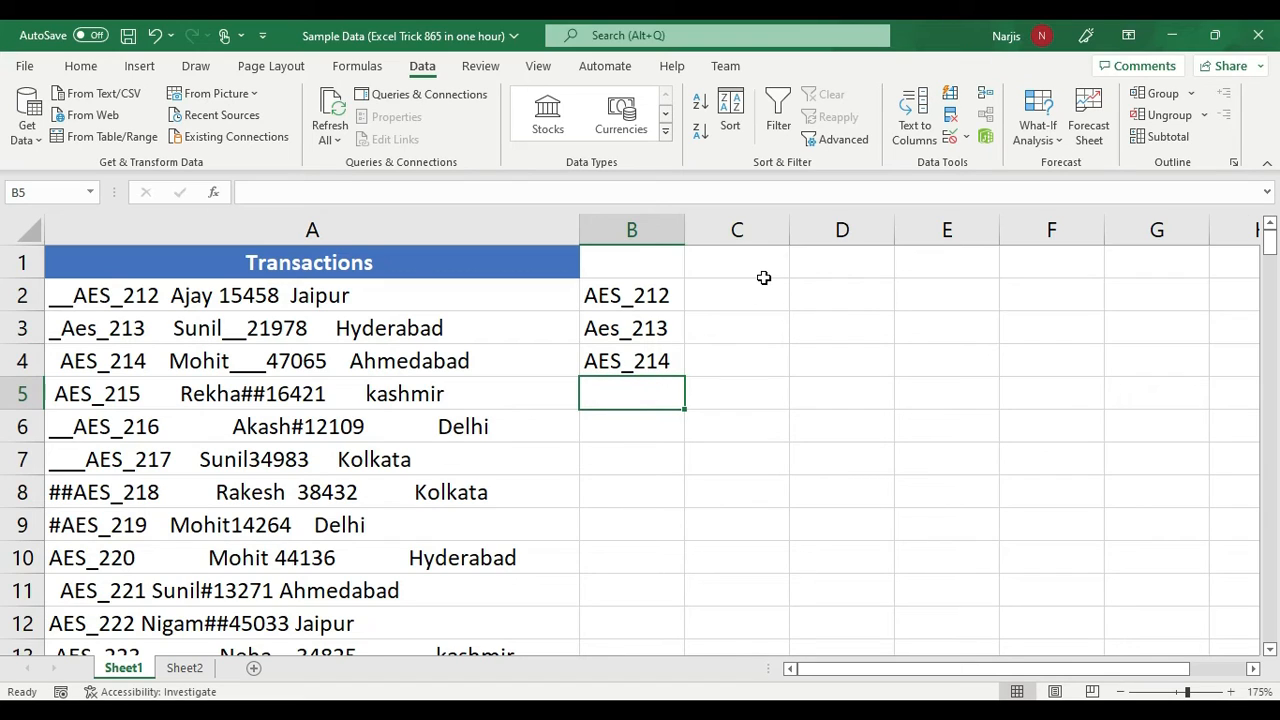
# Step: Flash Fill the remaining codes in column B from B5 down and check them against column A
pyautogui.hotkey('ctrl', 'e')
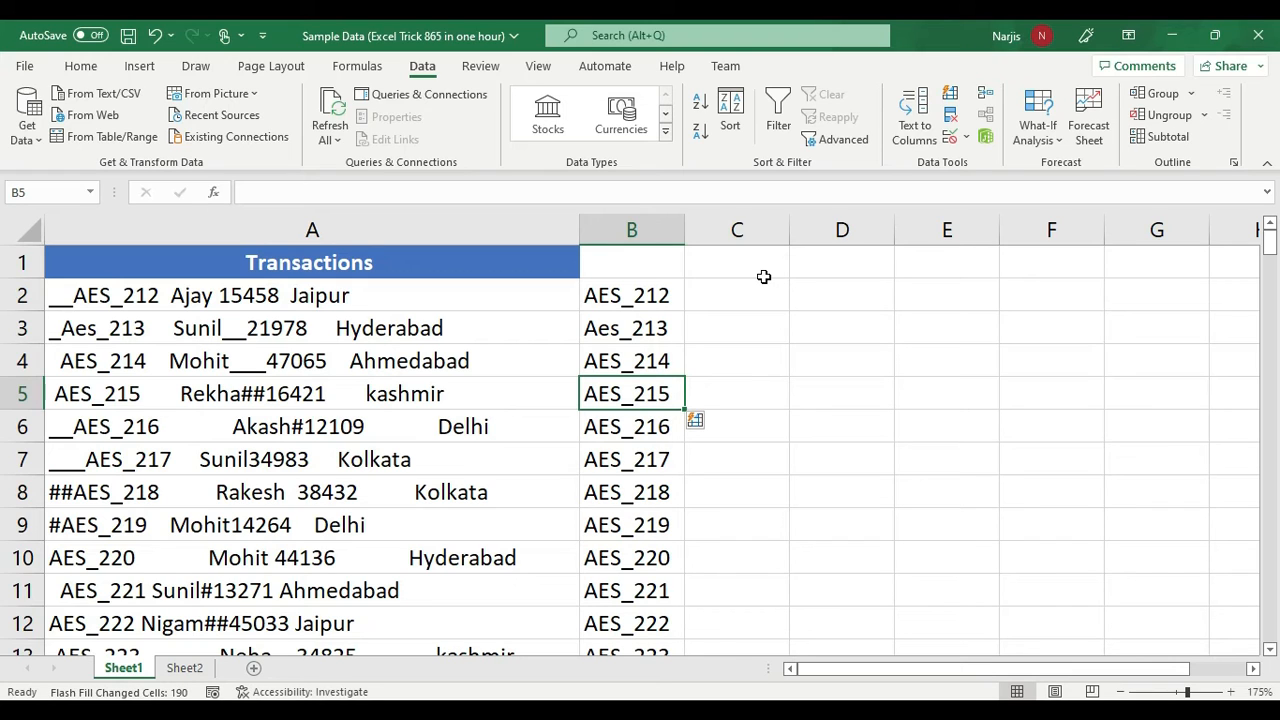
pyautogui.scroll(-9, 616, 468)
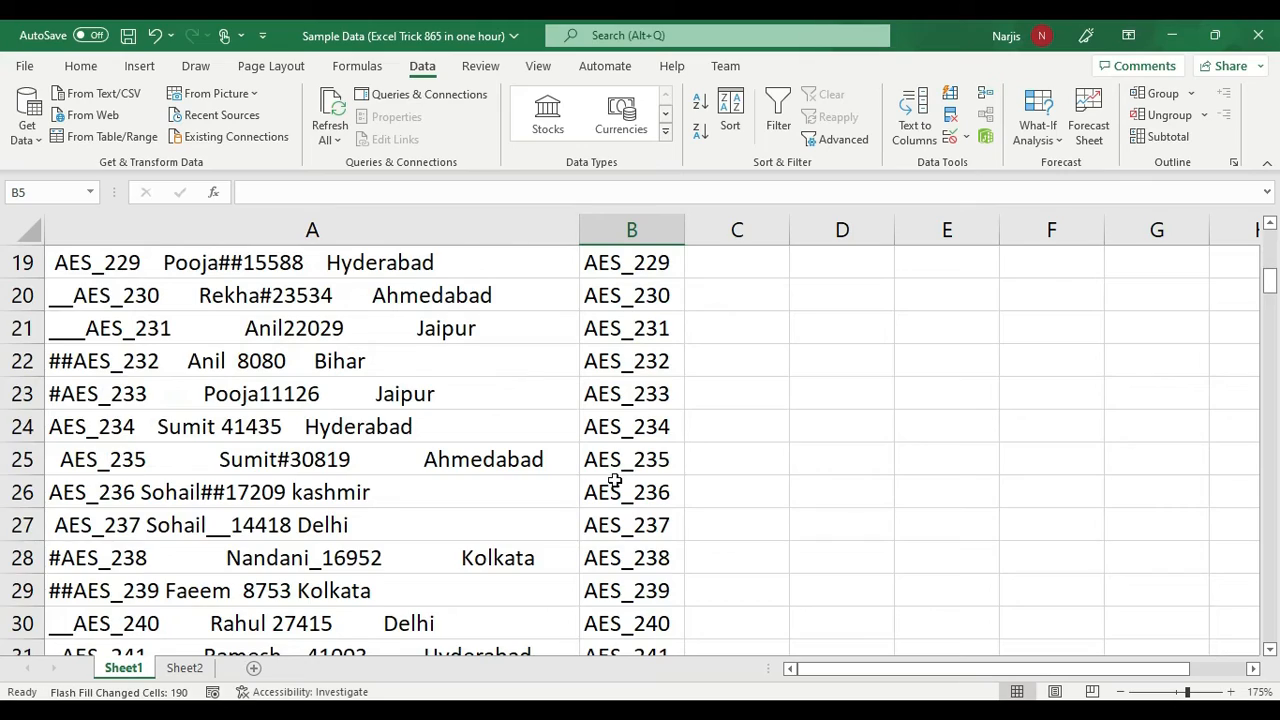
pyautogui.scroll(-12, 616, 486)
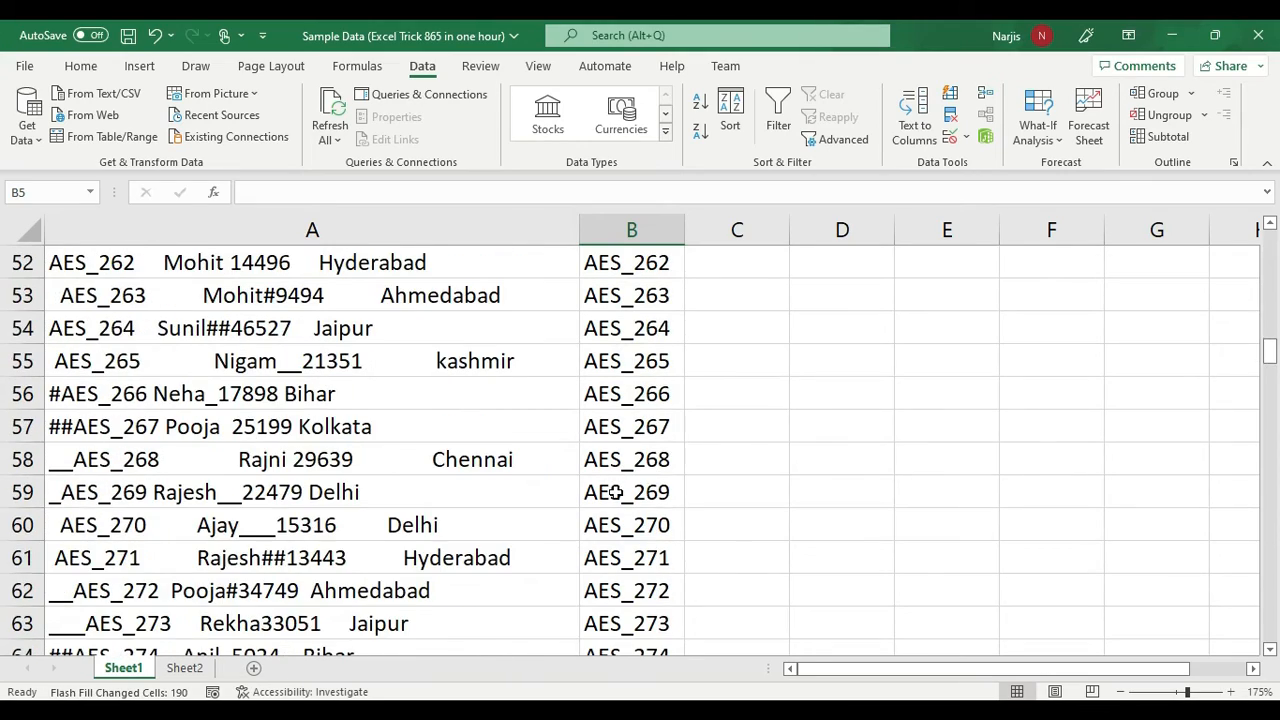
pyautogui.scroll(-4, 619, 502)
pyautogui.scroll(15, 619, 502)
pyautogui.scroll(10, 620, 505)
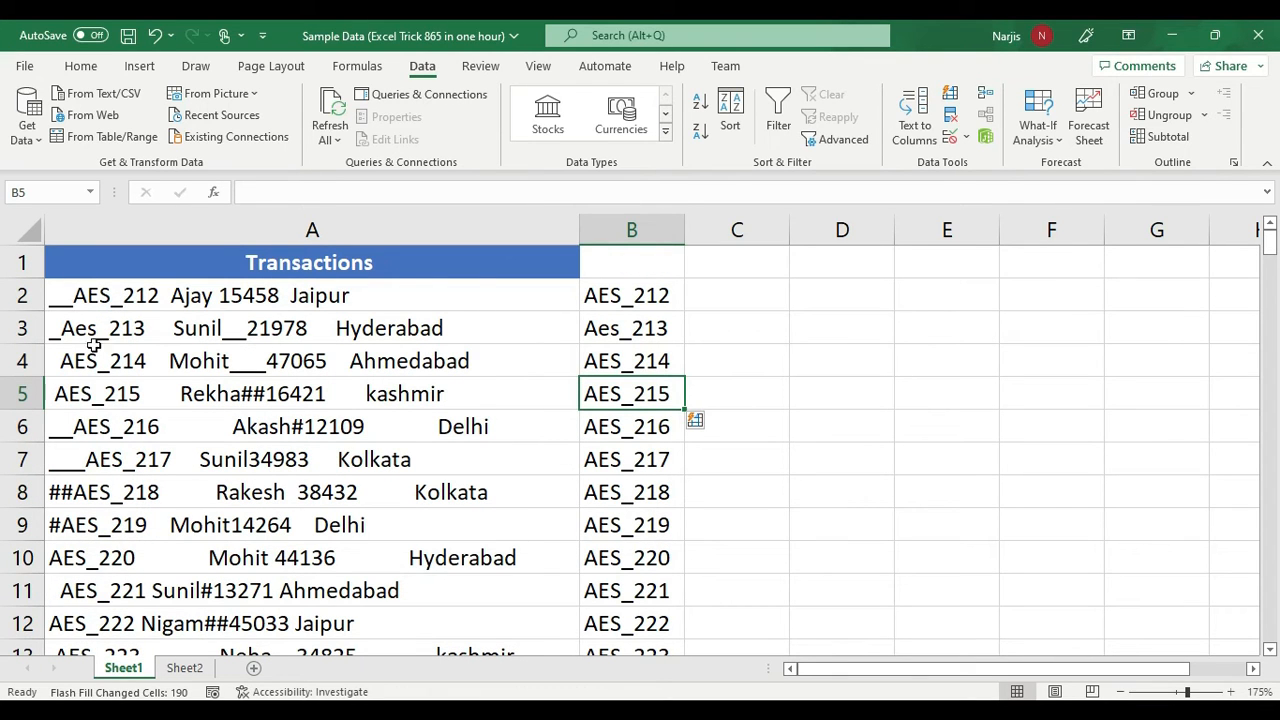
# Step: Enter the people's names from transactions A2 to A4 in C2 to C4, and Flash Fill the rest of column C
pyautogui.click(704, 299)
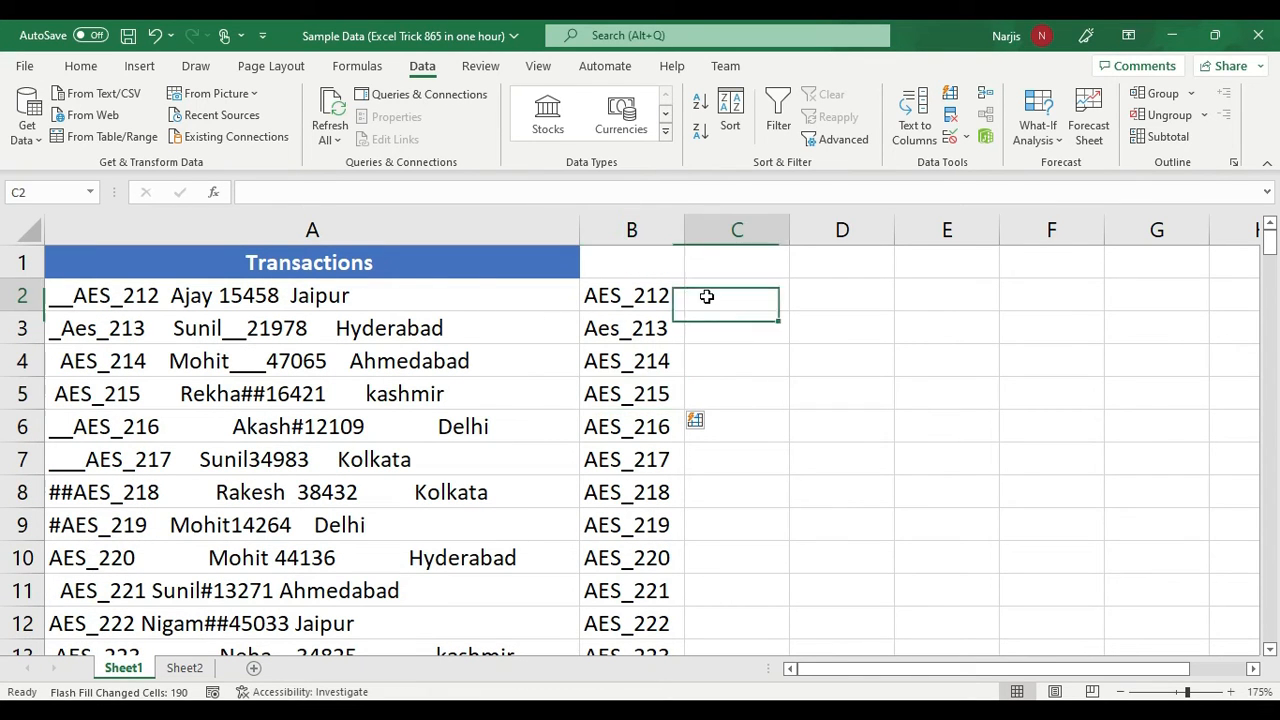
pyautogui.write('A')
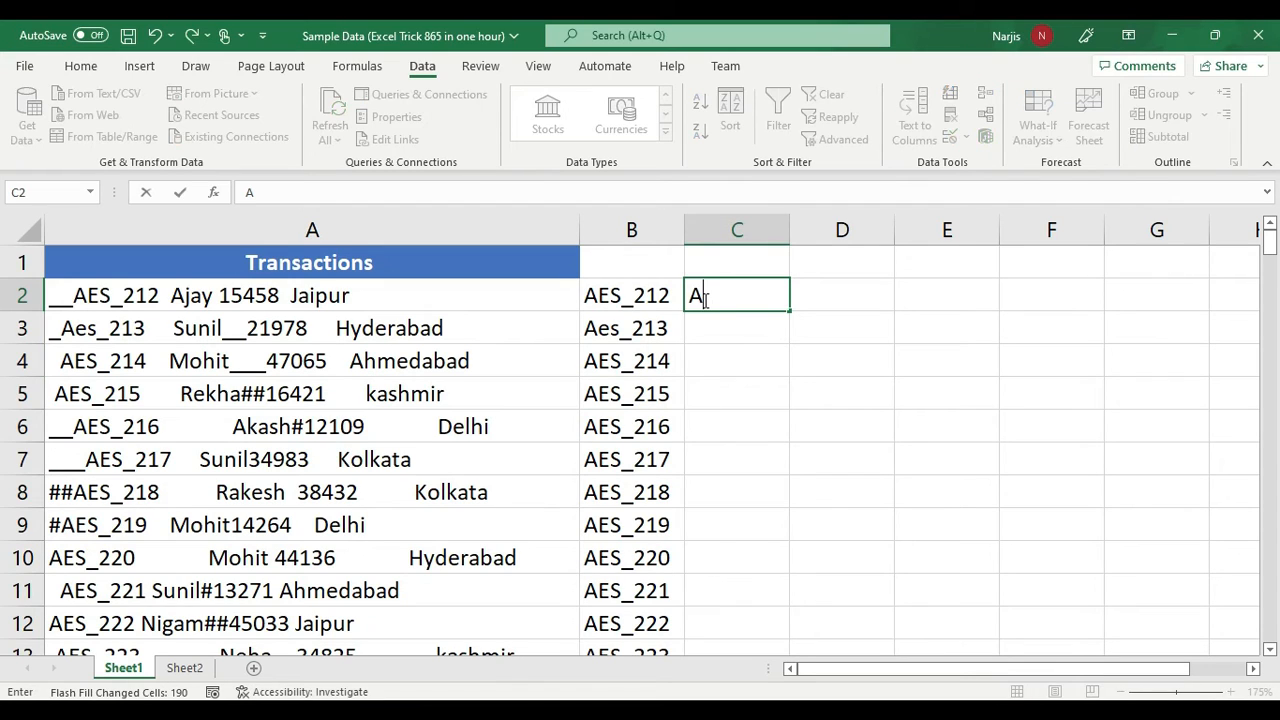
pyautogui.write('jat')
pyautogui.press('BackSpace')
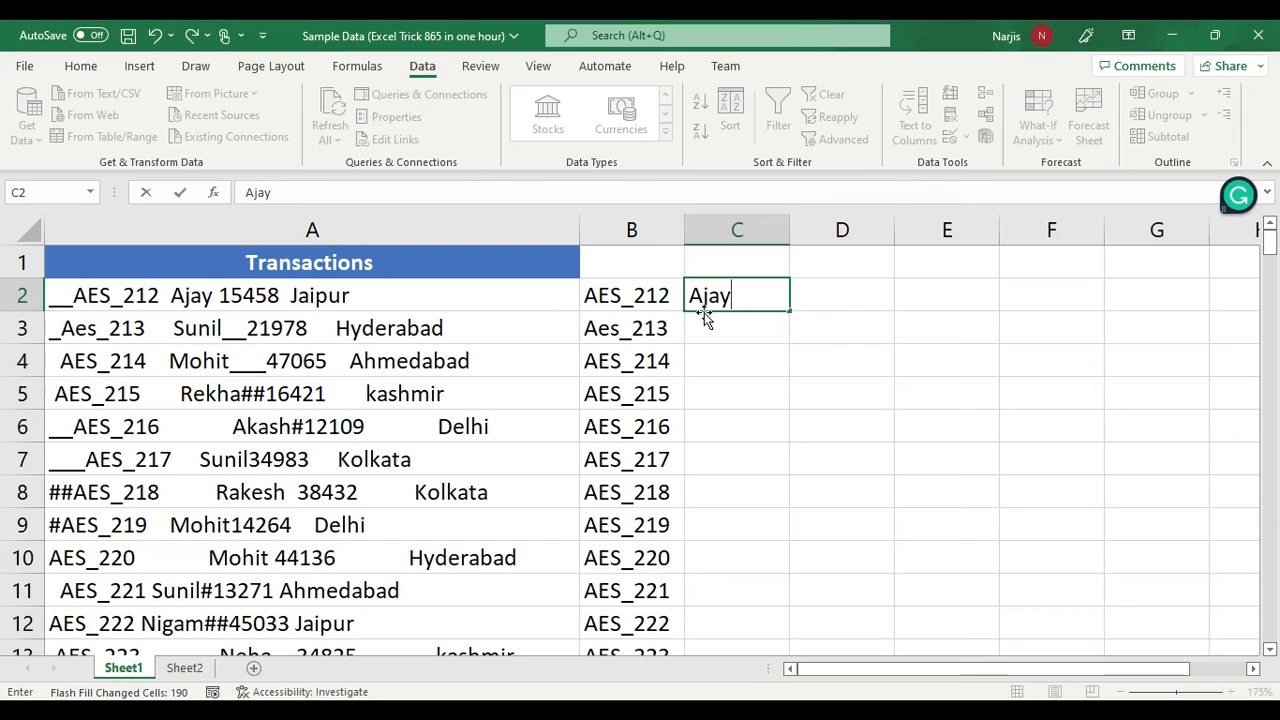
pyautogui.press('Return')
pyautogui.write('Sunil')
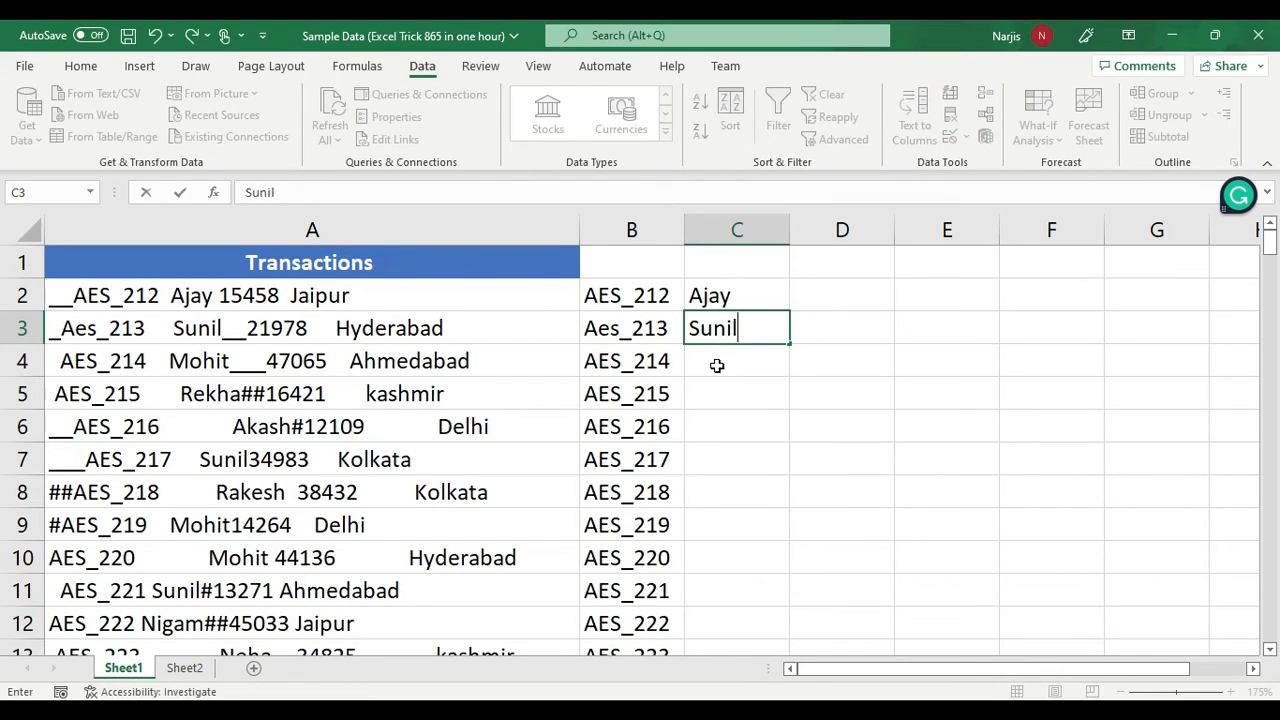
pyautogui.press('Return')
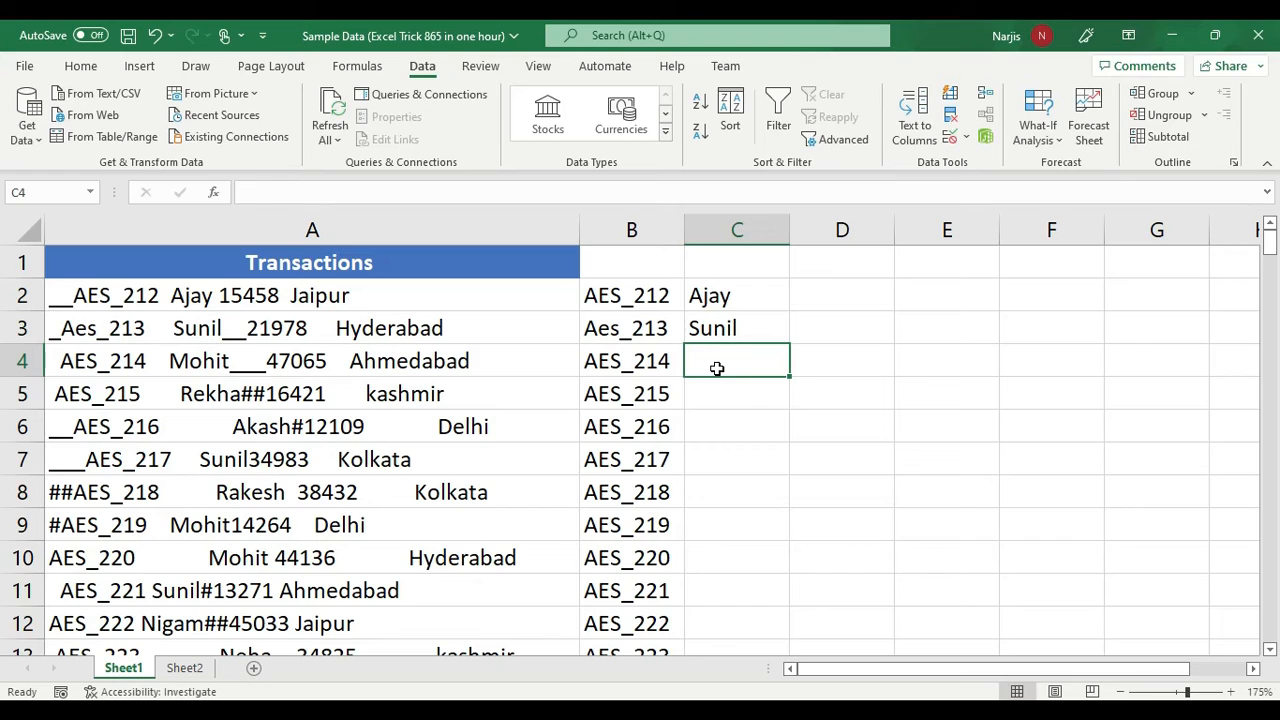
pyautogui.write('Mohit')
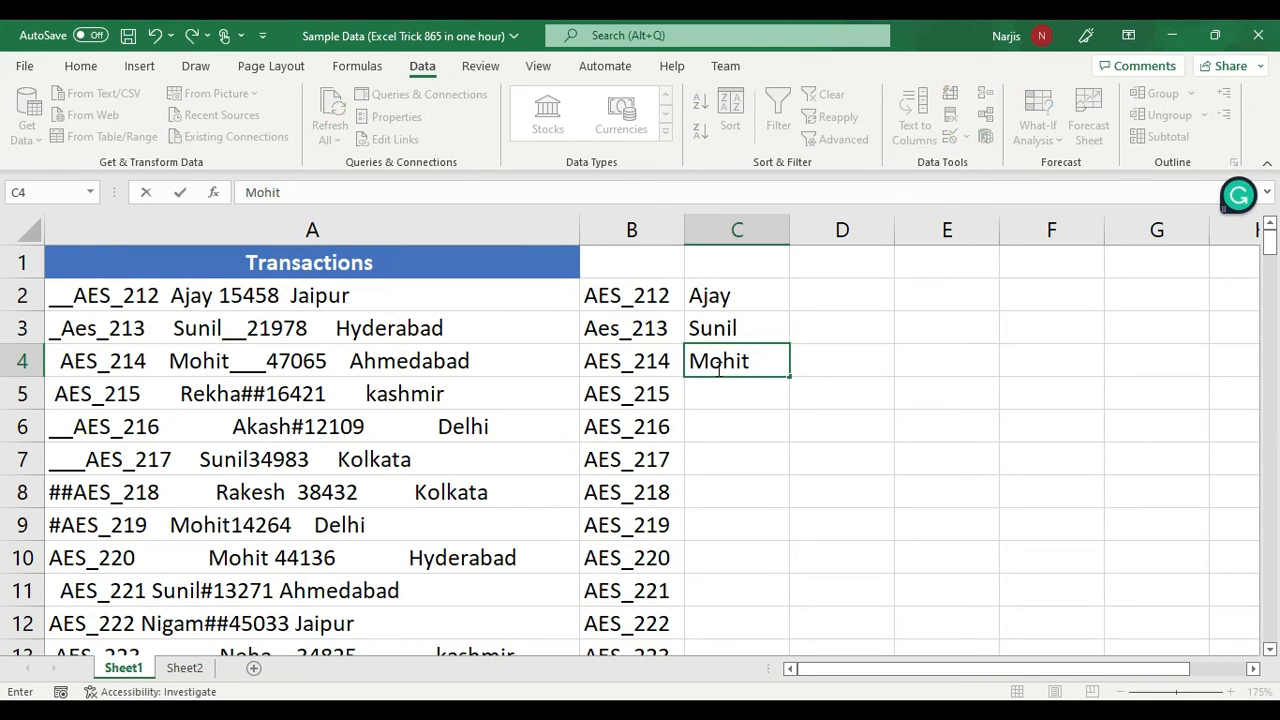
pyautogui.click(745, 397)
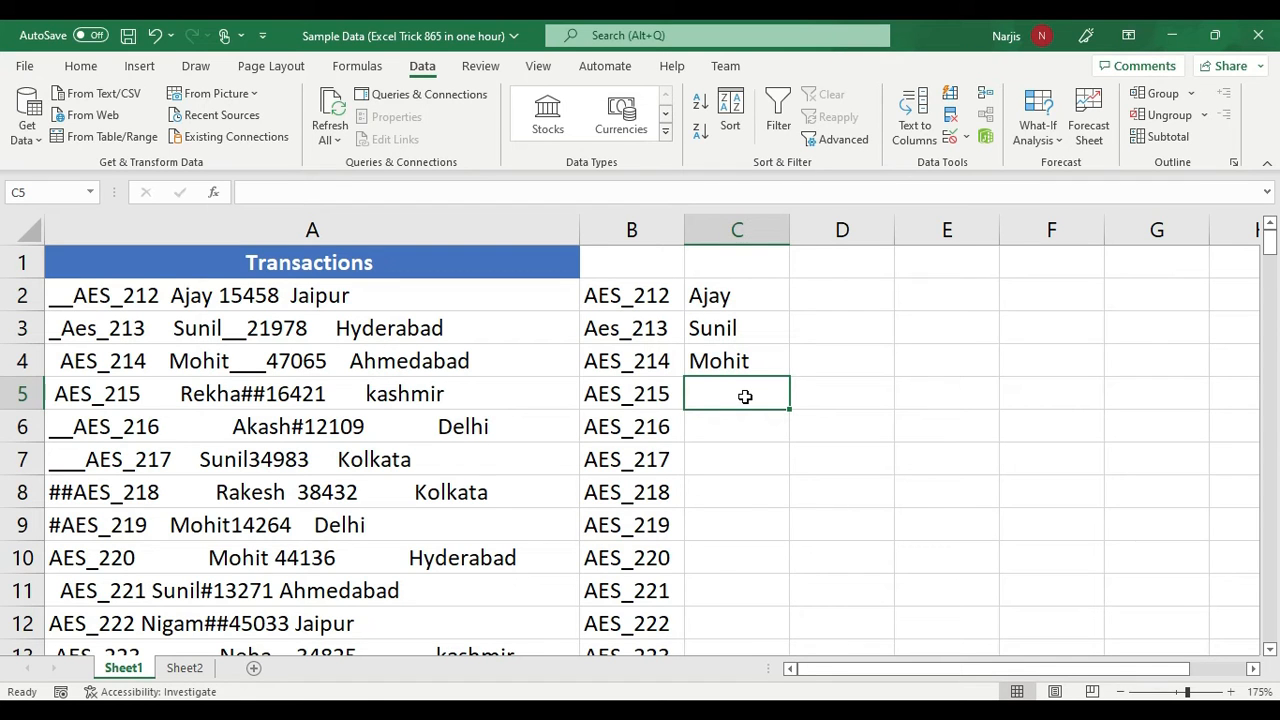
pyautogui.hotkey('ctrl', 'e')
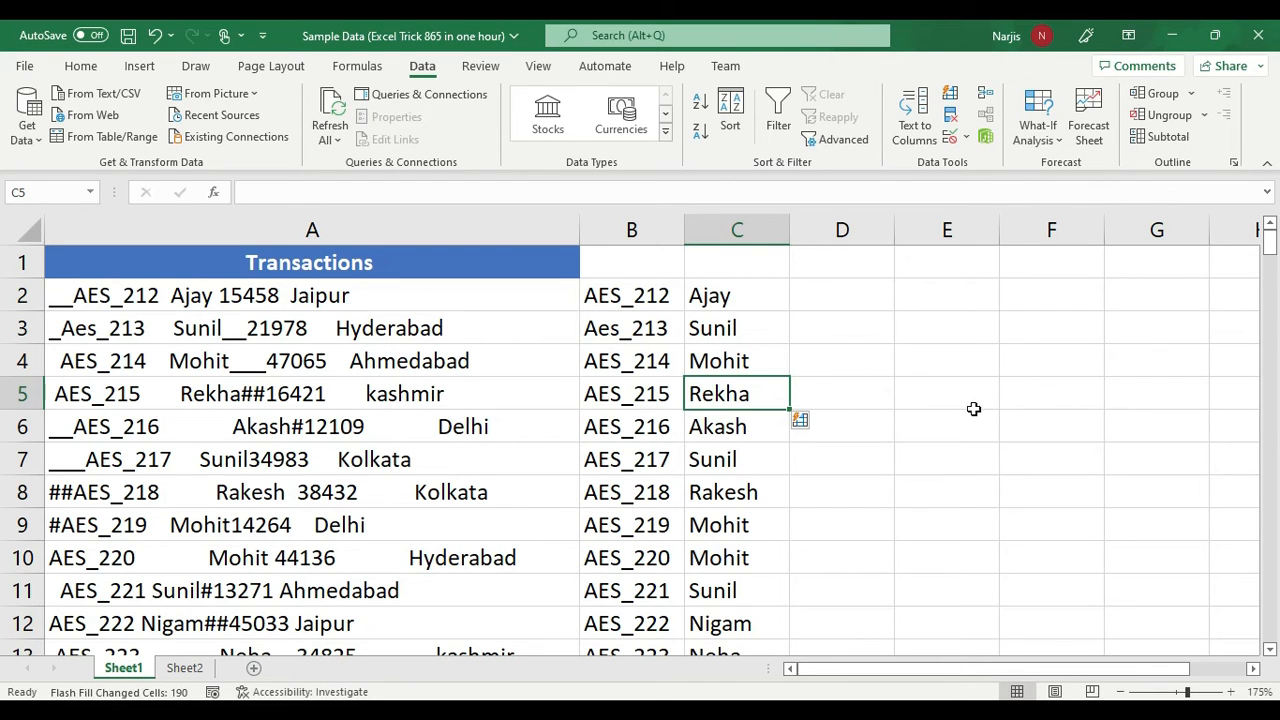
# Step: Check the extracted names in column C against the transaction strings in column A
pyautogui.scroll(-4, 800, 365)
pyautogui.scroll(-13, 801, 372)
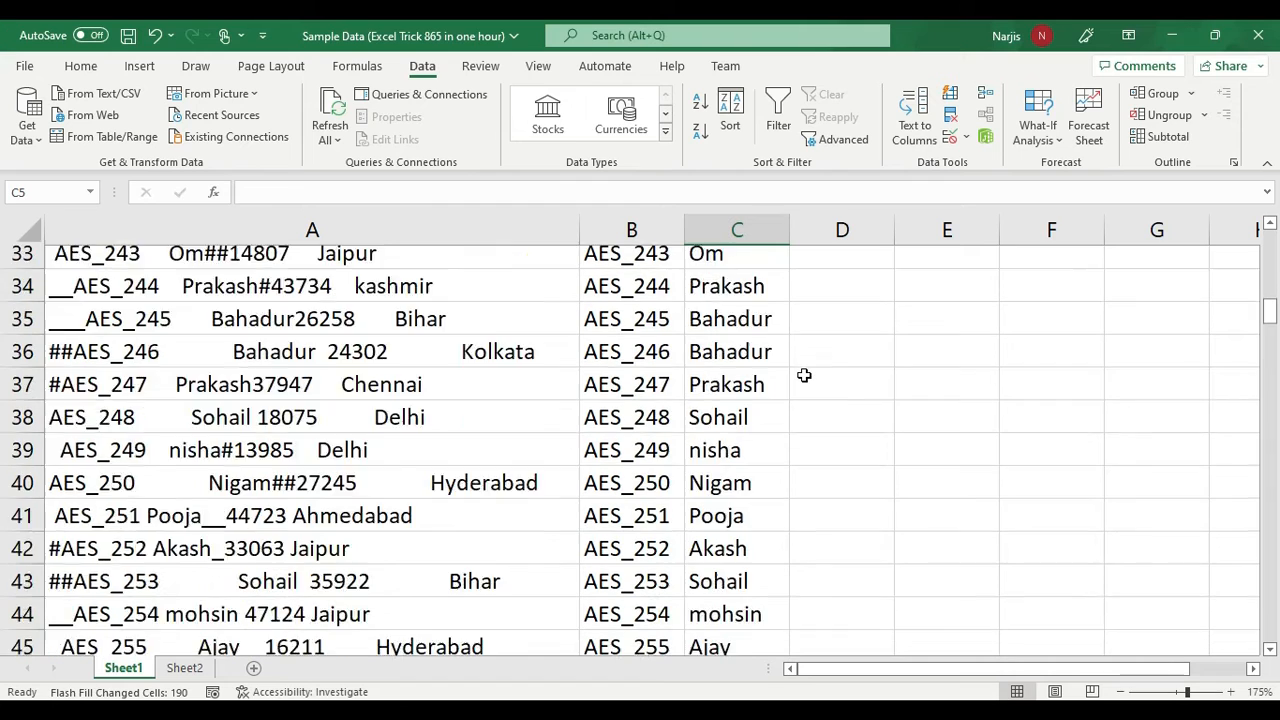
pyautogui.scroll(-6, 804, 376)
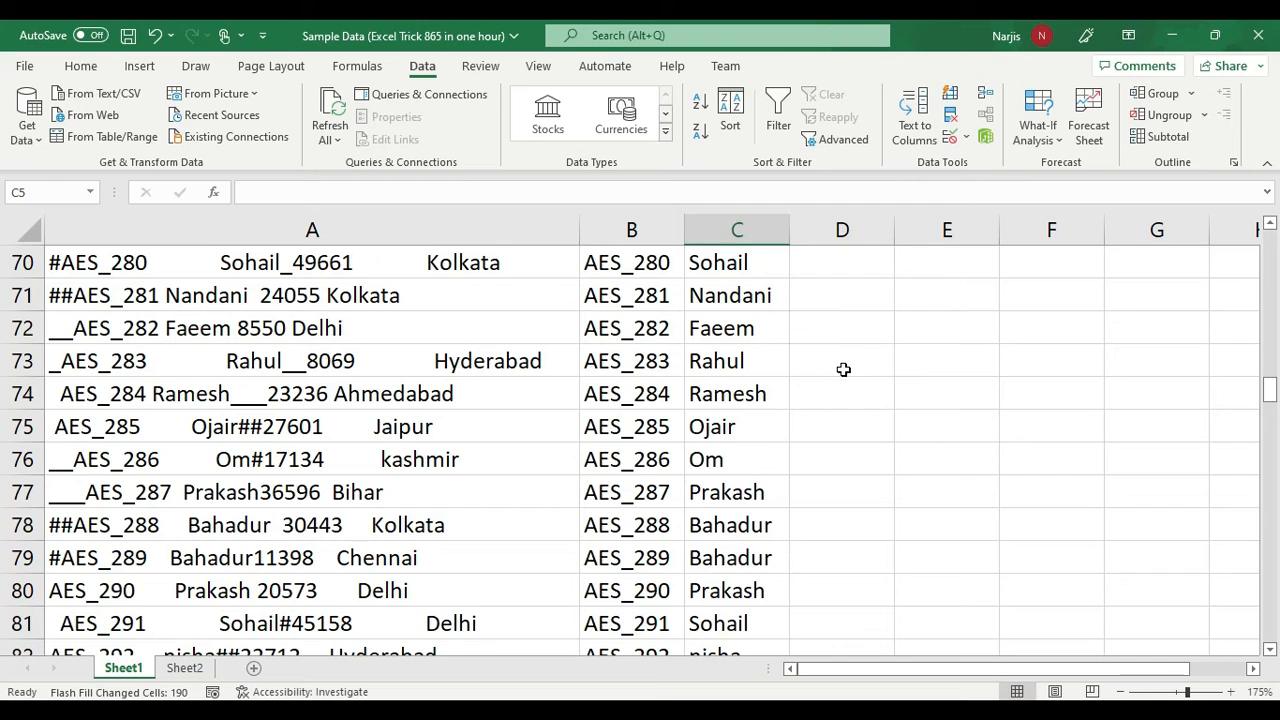
pyautogui.scroll(-2, 851, 408)
pyautogui.scroll(-1, 851, 408)
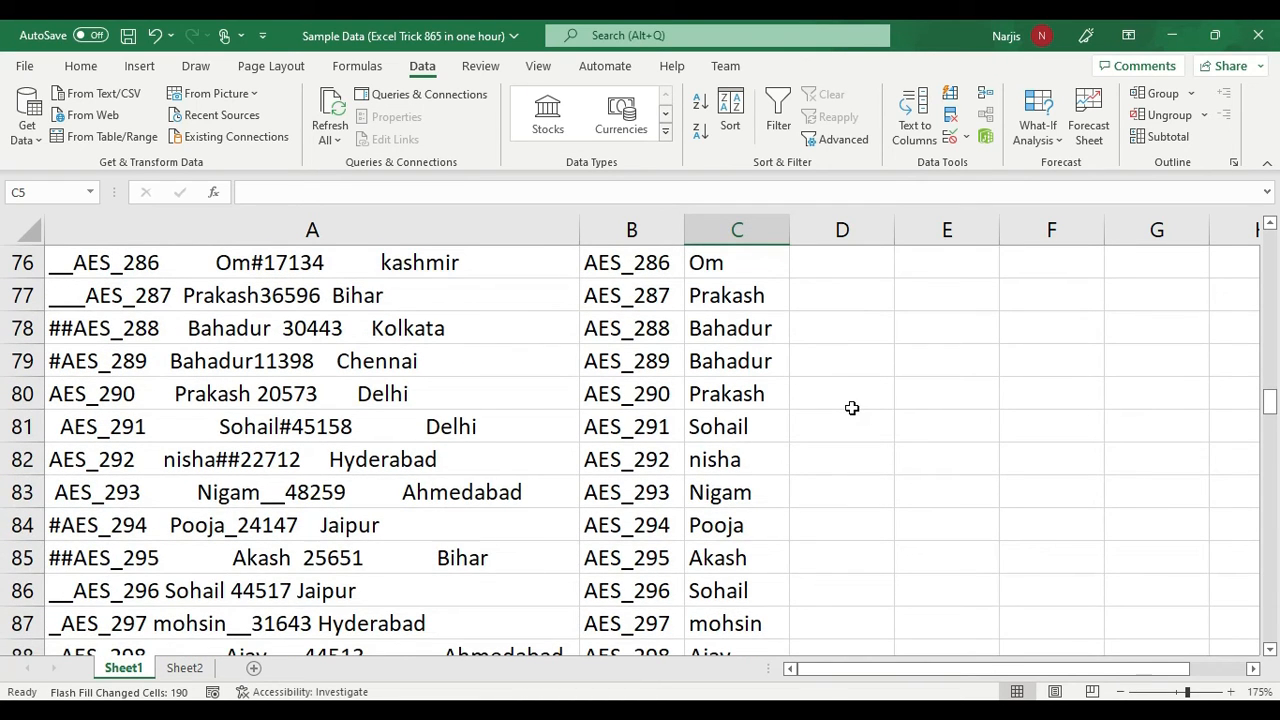
pyautogui.scroll(3, 851, 408)
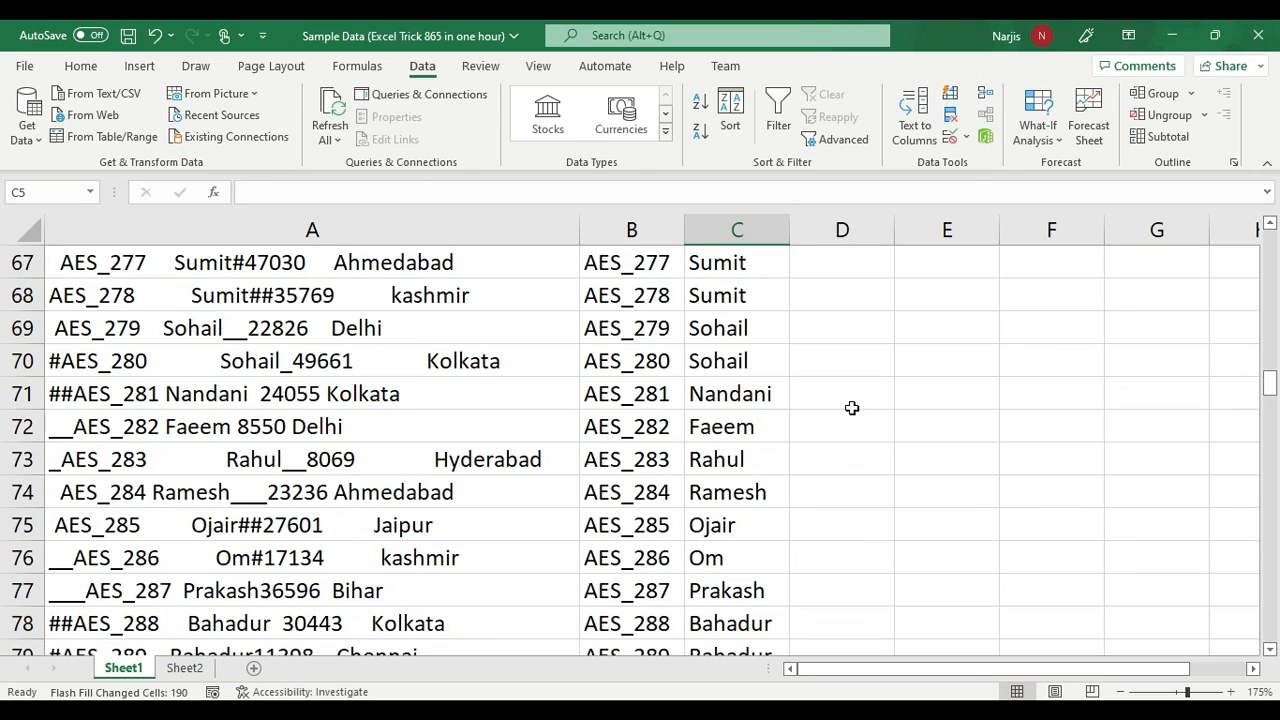
pyautogui.scroll(8, 950, 398)
pyautogui.scroll(11, 951, 398)
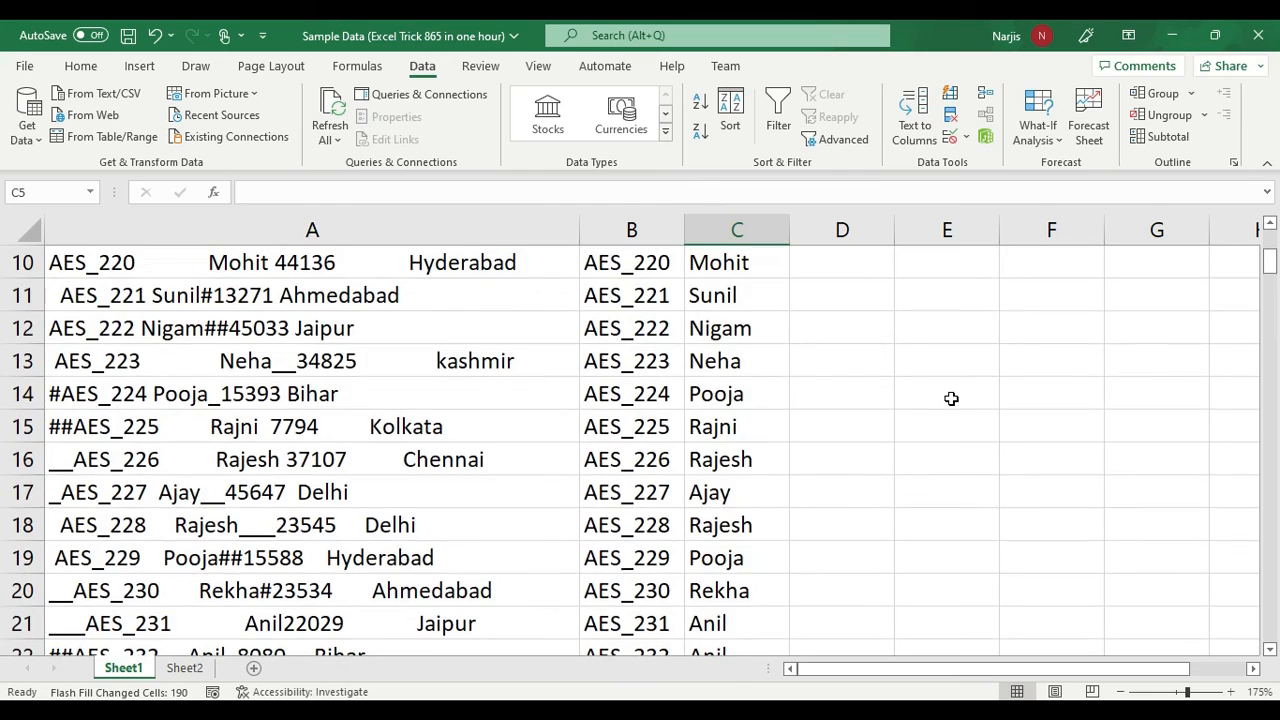
pyautogui.scroll(3, 951, 398)
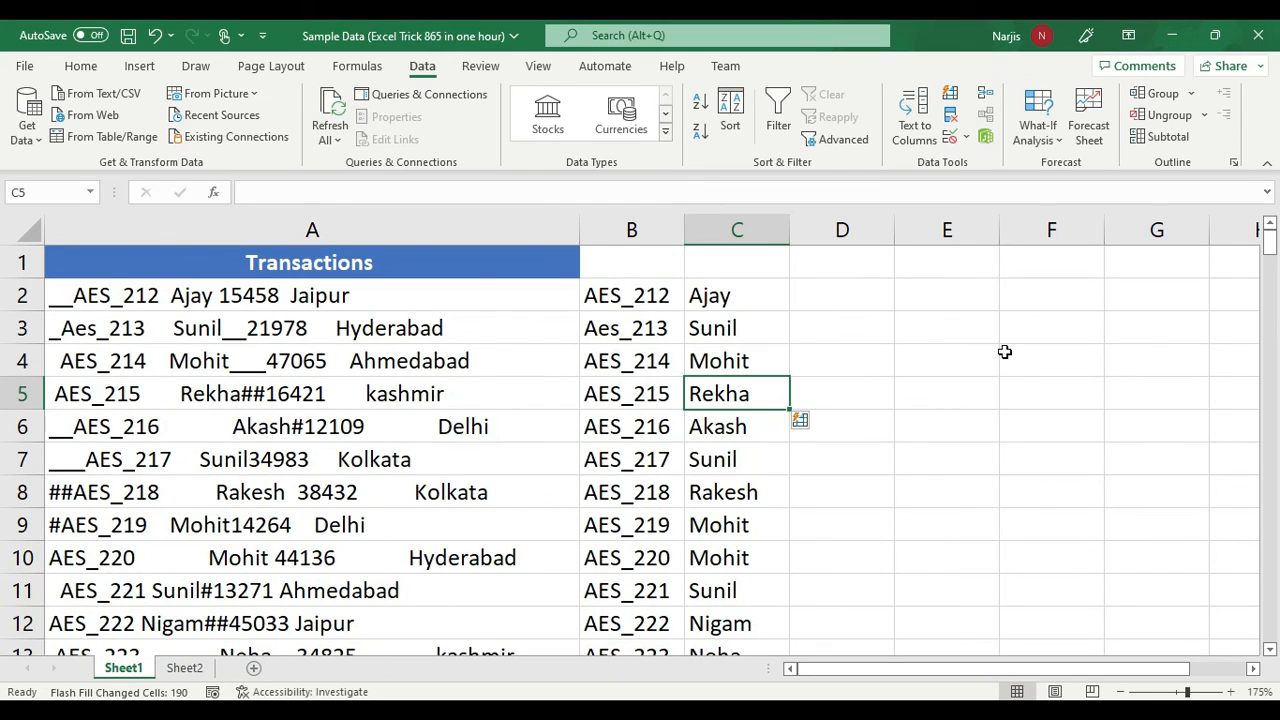